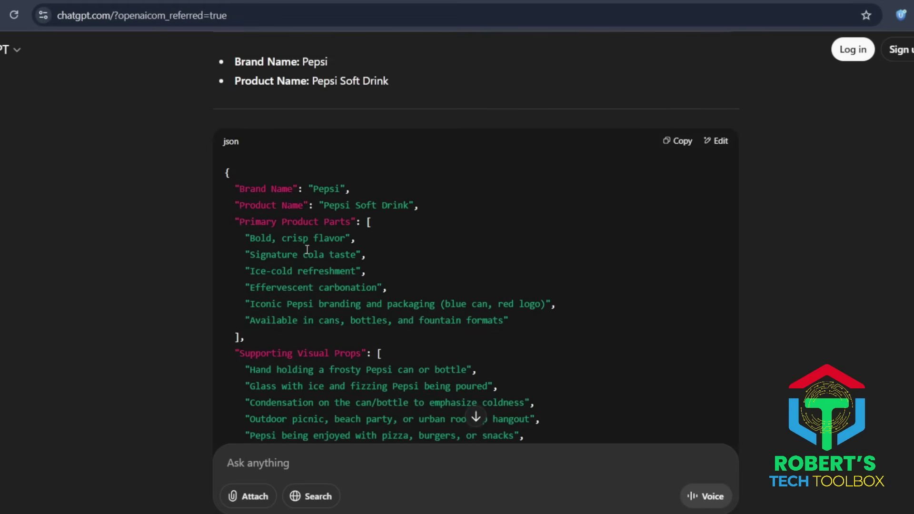
Scroll down to the generated Pepsi clip of the dewy can with splashing cola.
scroll(307, 249, "down", 1)
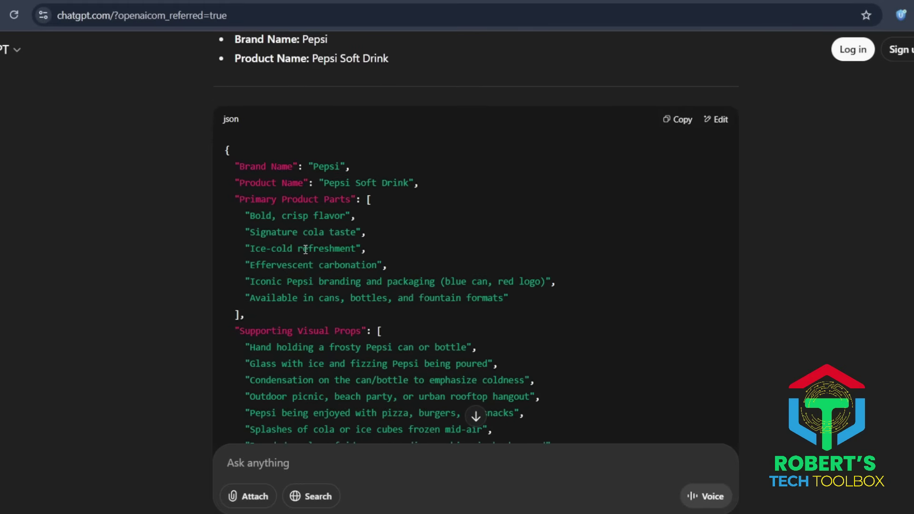
scroll(327, 296, "down", 3)
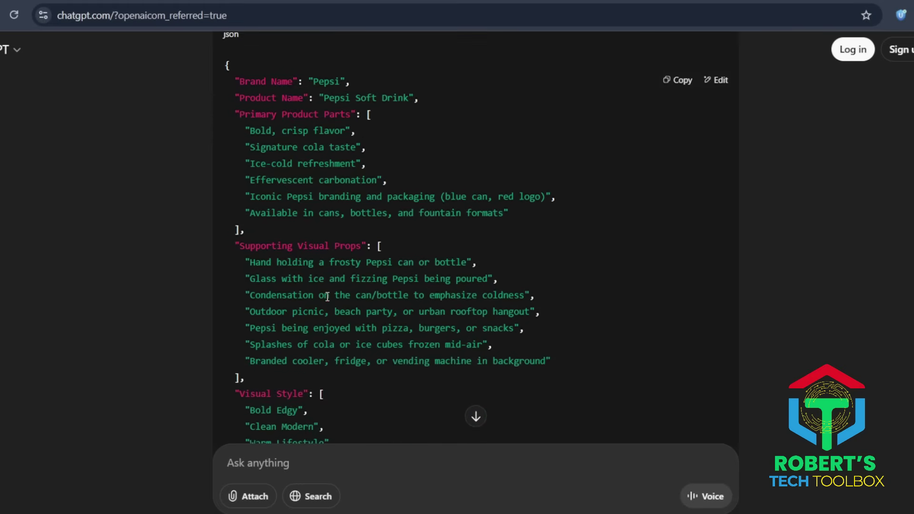
scroll(328, 297, "down", 3)
scroll(327, 319, "down", 5)
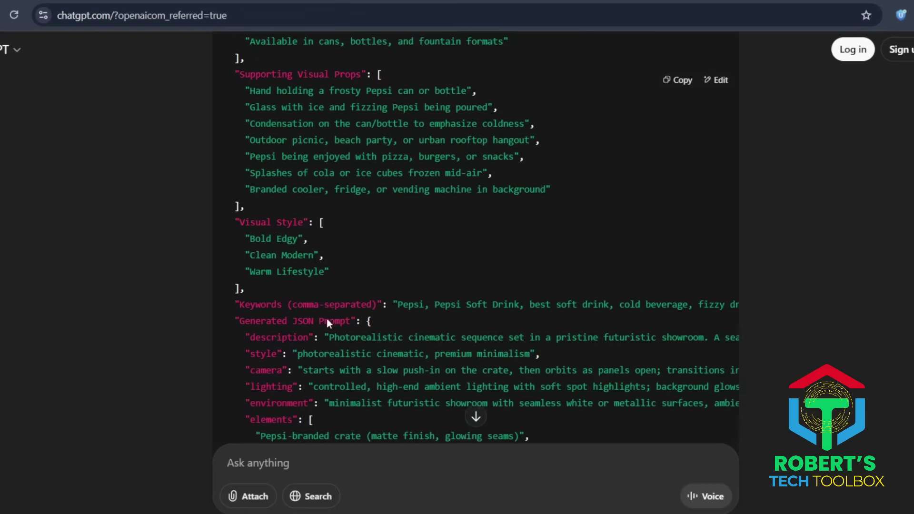
scroll(328, 319, "down", 3)
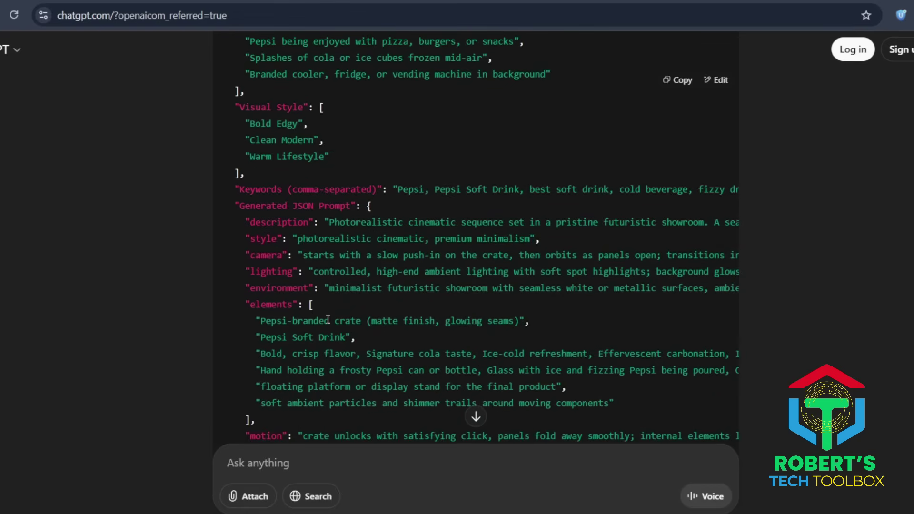
scroll(328, 319, "down", 3)
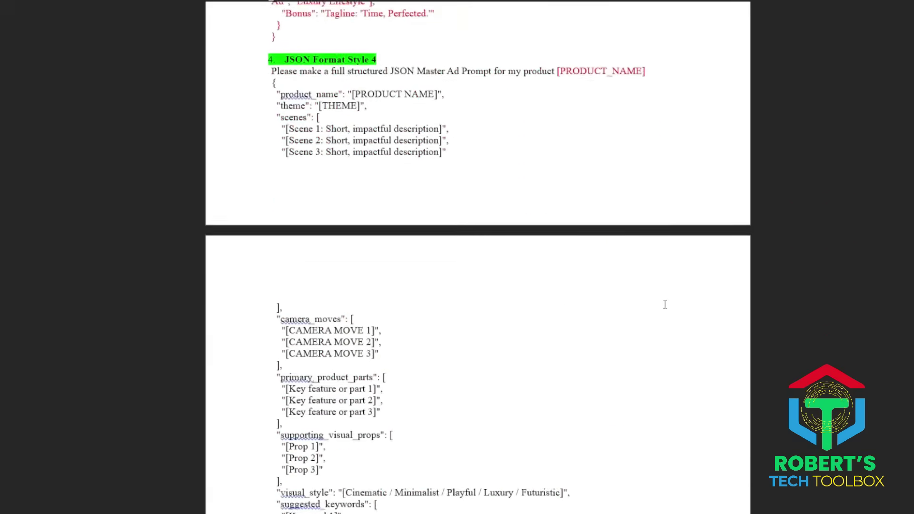
Scroll through the JSON Format Style 4 Master Ad Prompt template in Word.
scroll(665, 305, "down", 15)
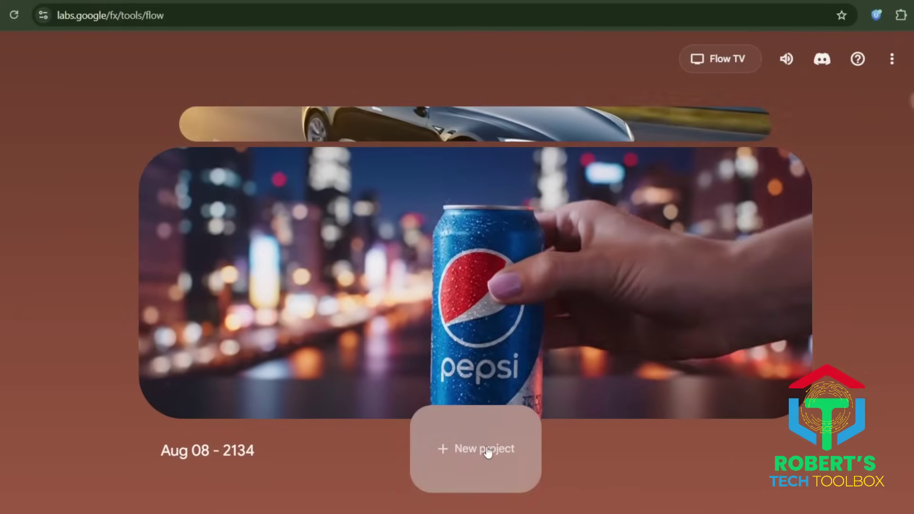
Start a new empty project from the Flow home page.
left_click(488, 452)
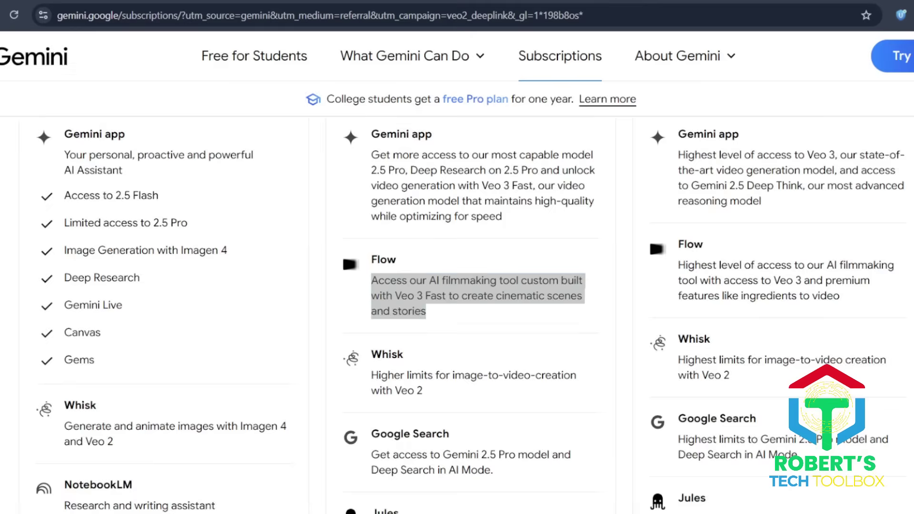
Open the free Pro plan offer for students from the Gemini Subscriptions page.
scroll(495, 255, "down", 6)
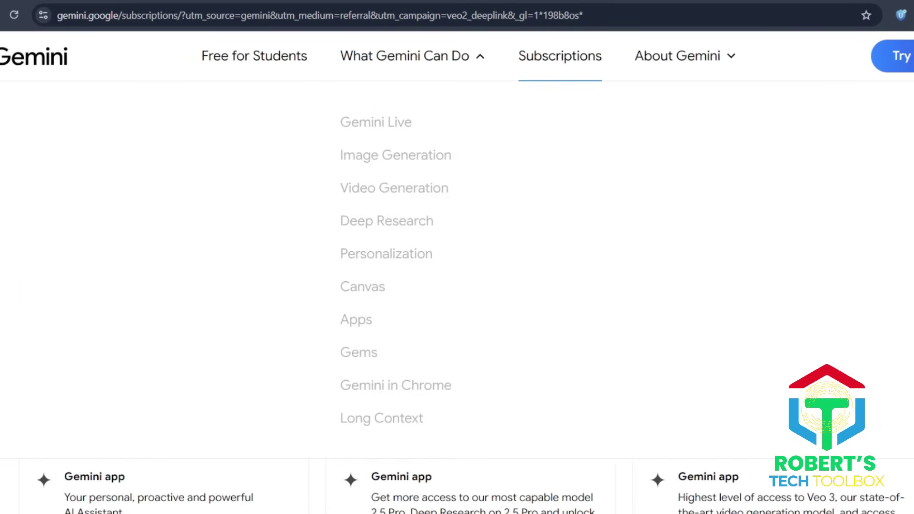
left_click(466, 101)
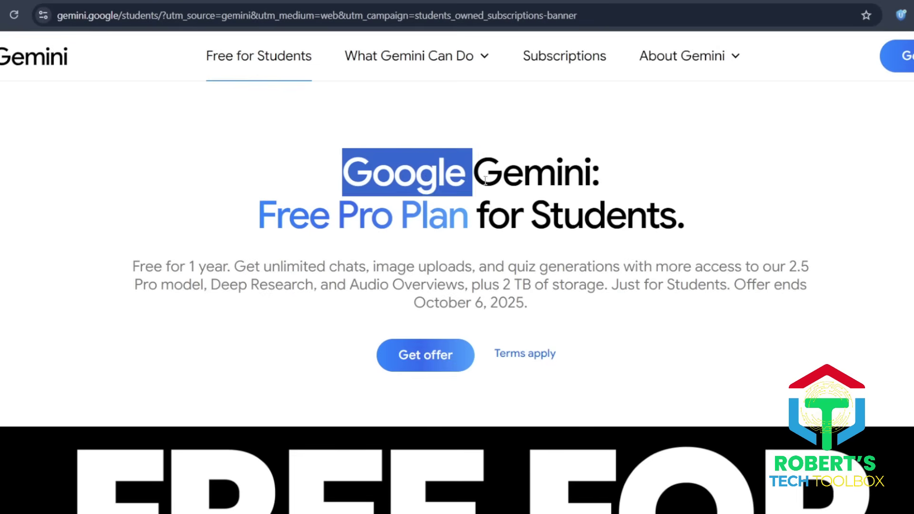
left_click_drag(485, 180, 713, 225)
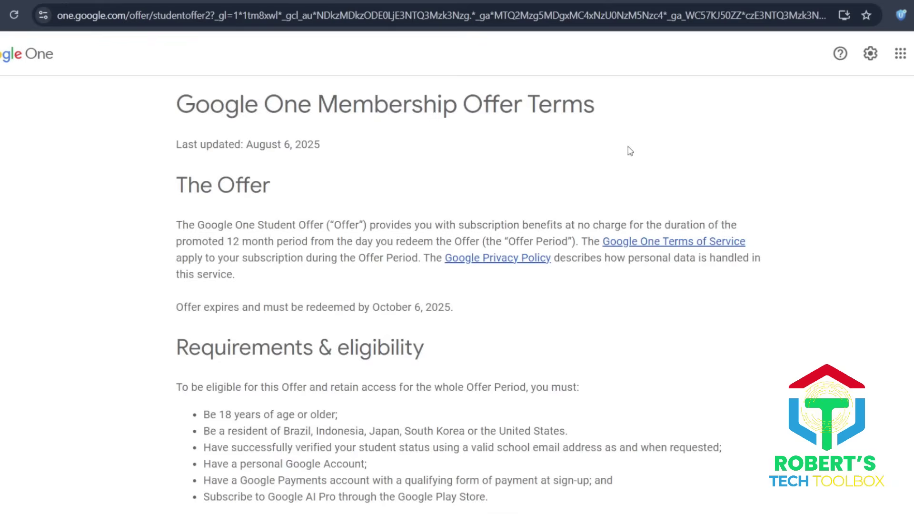
Read through the student Pro plan offer and its terms.
scroll(253, 360, "down", 2)
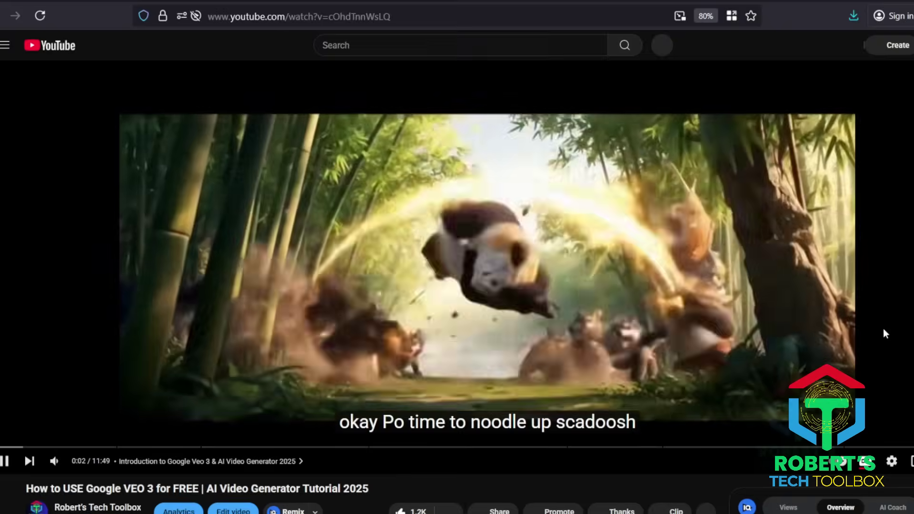
scroll(868, 185, "down", 3)
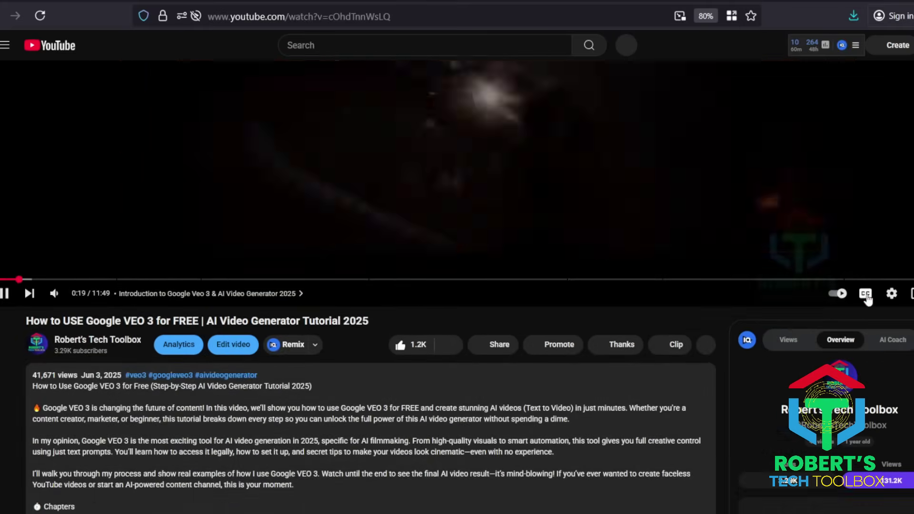
scroll(869, 185, "up", 3)
scroll(736, 510, "down", 5)
scroll(736, 511, "down", 8)
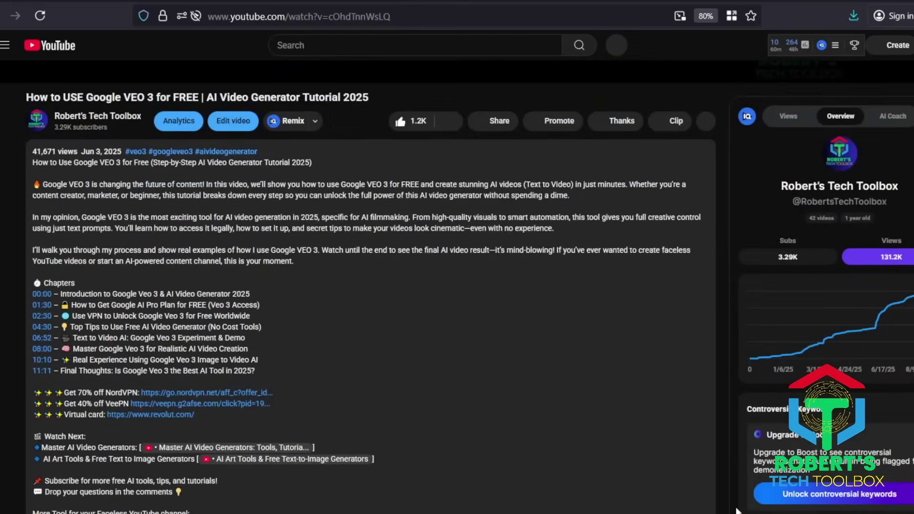
scroll(767, 497, "up", 12)
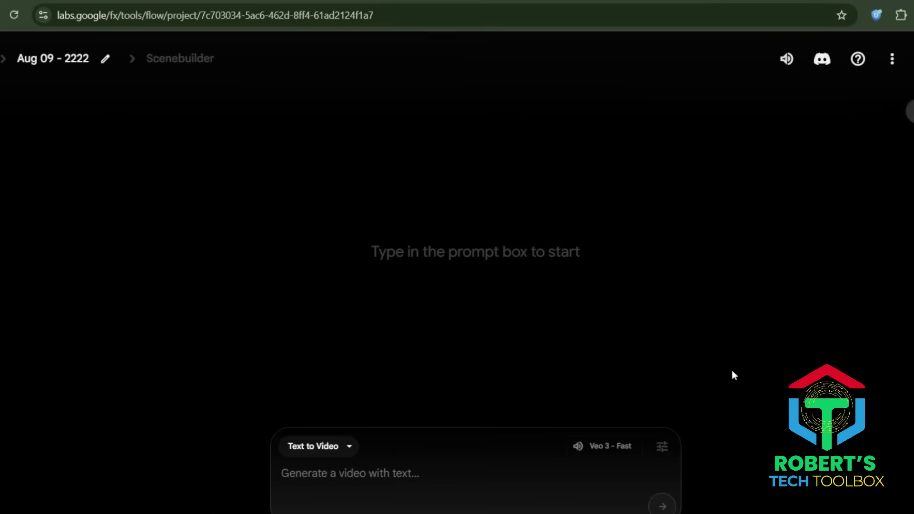
left_click(625, 447)
left_click(621, 374)
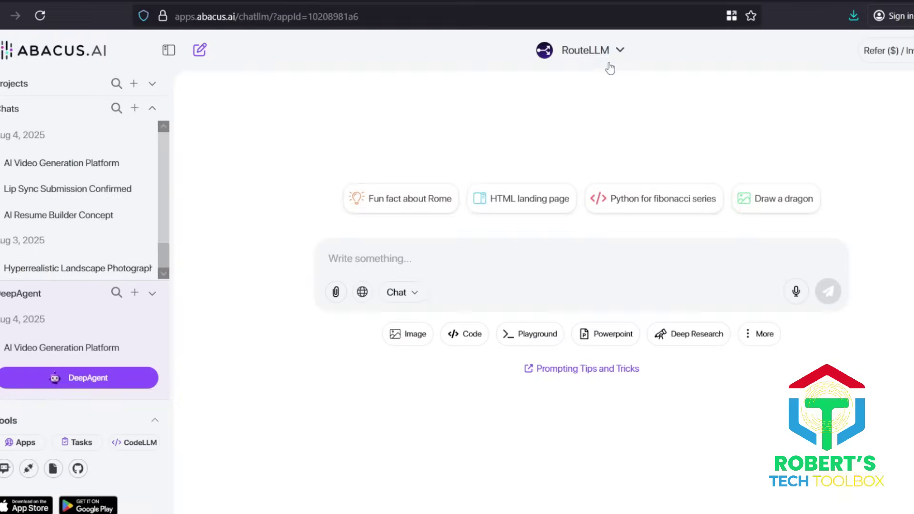
left_click(604, 56)
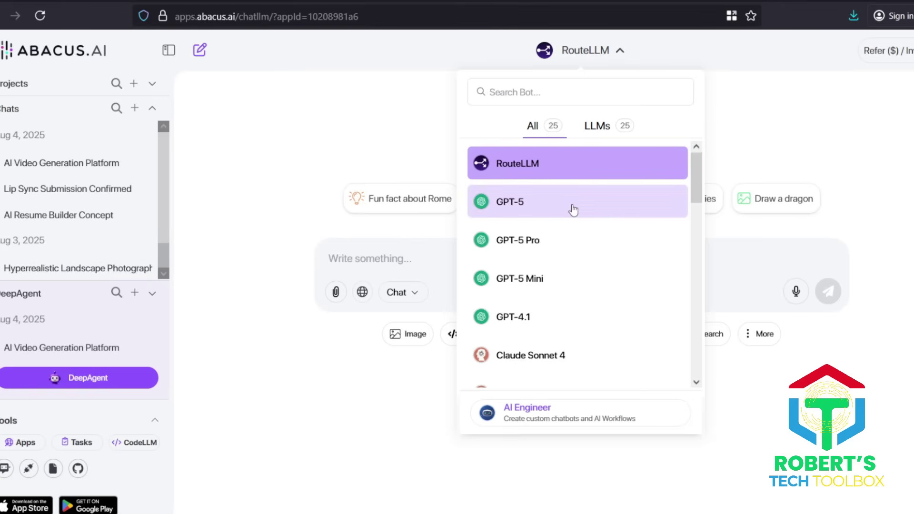
Scroll through the chat model list, then close it.
scroll(575, 214, "down", 4)
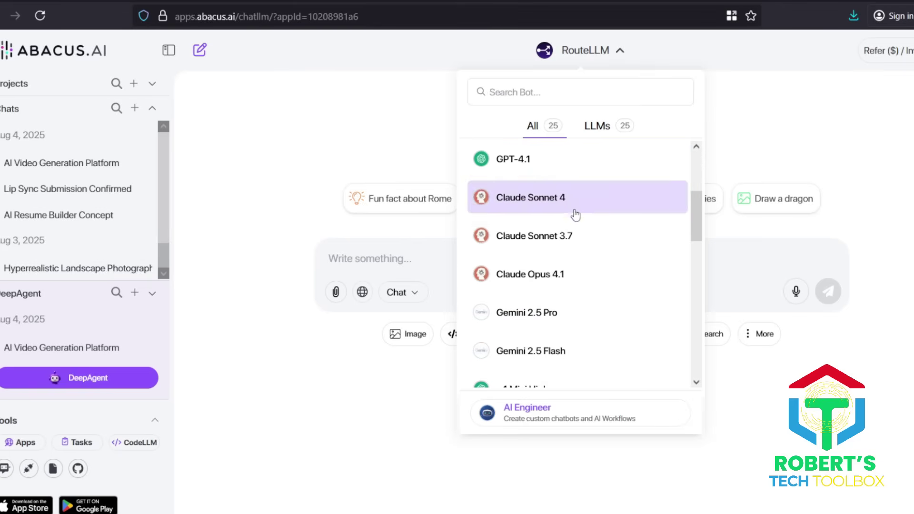
scroll(576, 216, "down", 2)
scroll(586, 231, "down", 7)
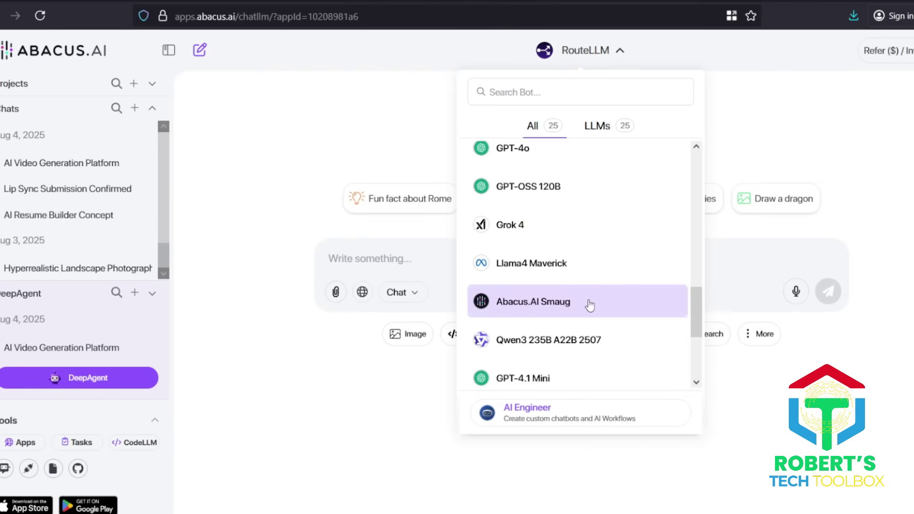
scroll(589, 305, "down", 5)
left_click(770, 144)
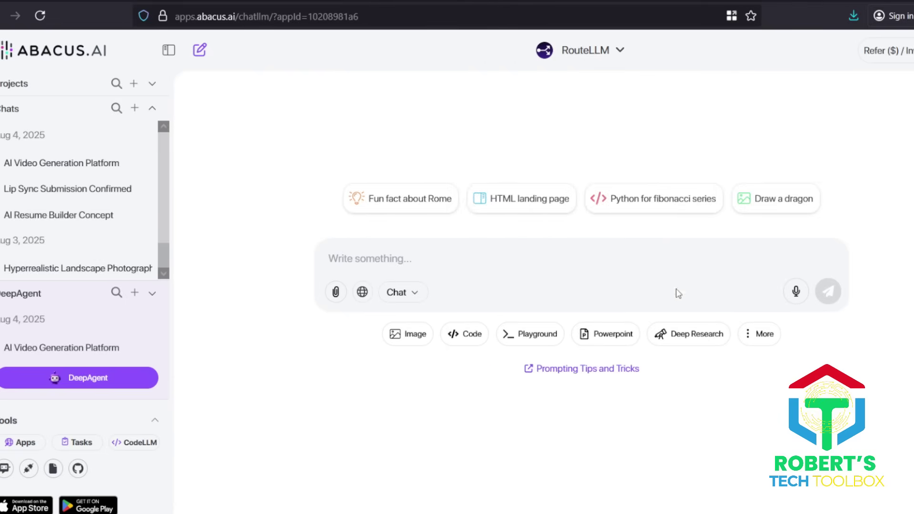
Review the available image and video generation models without changing them.
left_click(416, 338)
left_click(411, 185)
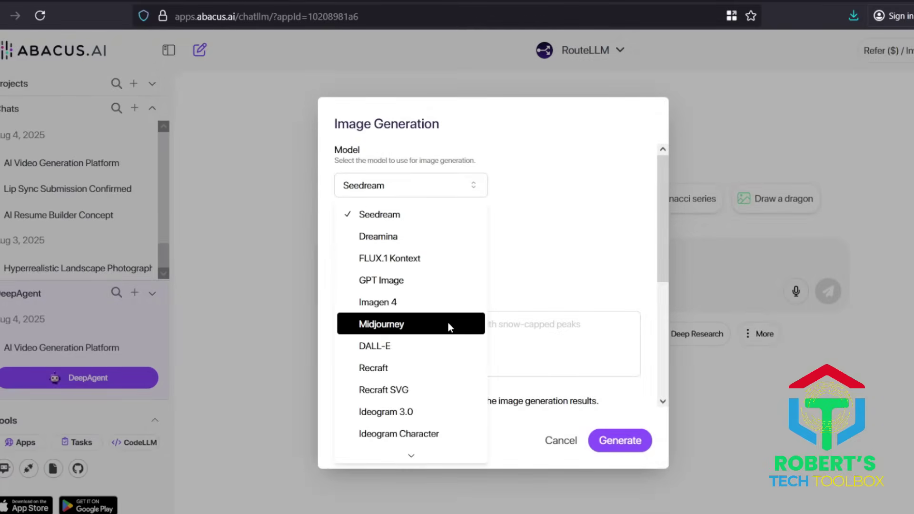
scroll(438, 395, "down", 1)
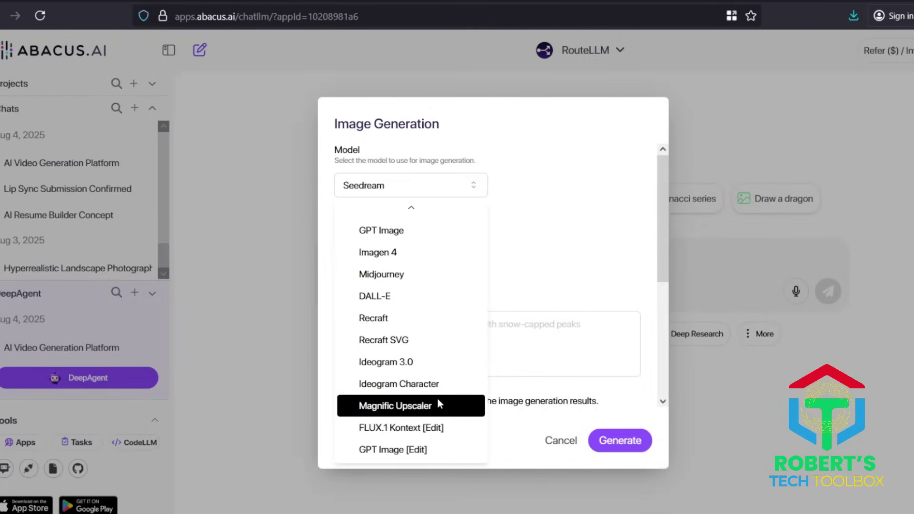
scroll(421, 334, "up", 1)
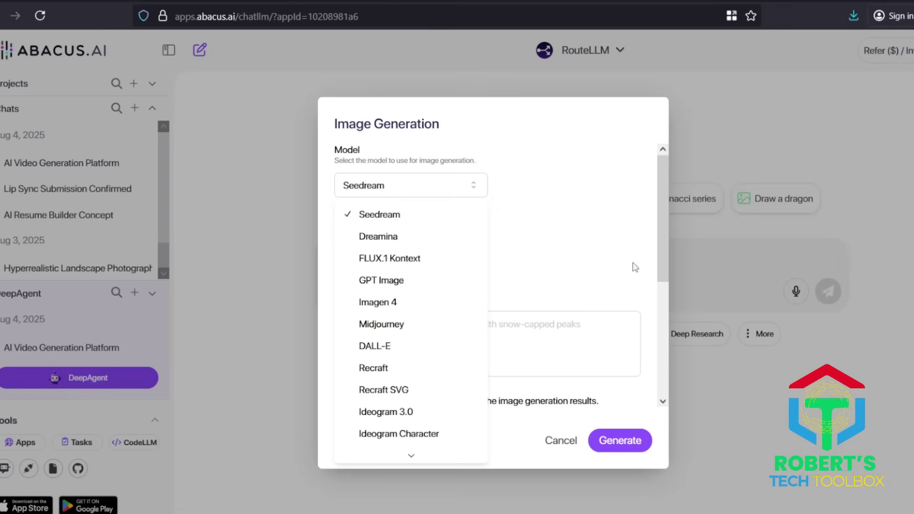
key("Escape")
key("Escape")
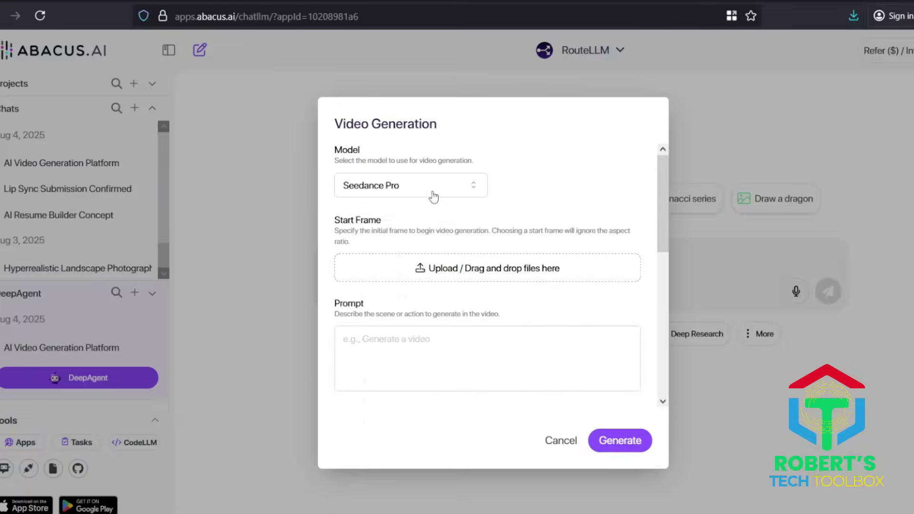
left_click(411, 185)
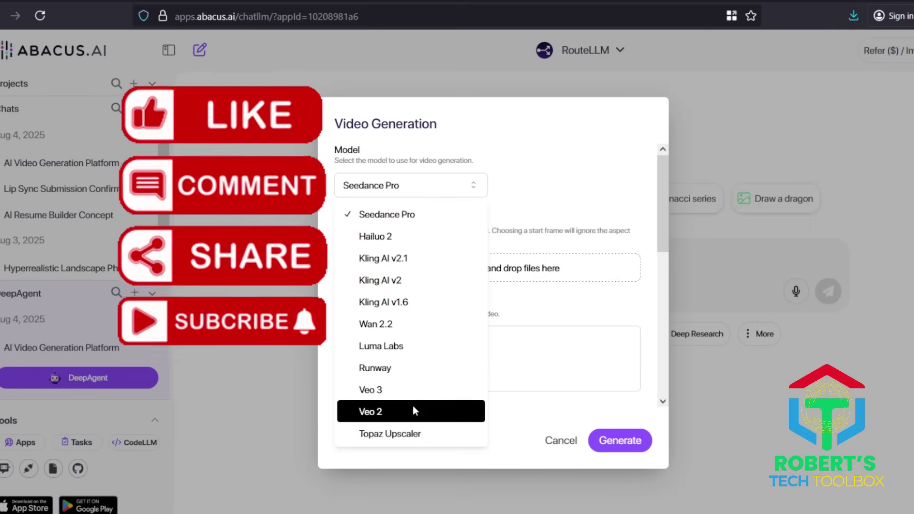
key("Escape")
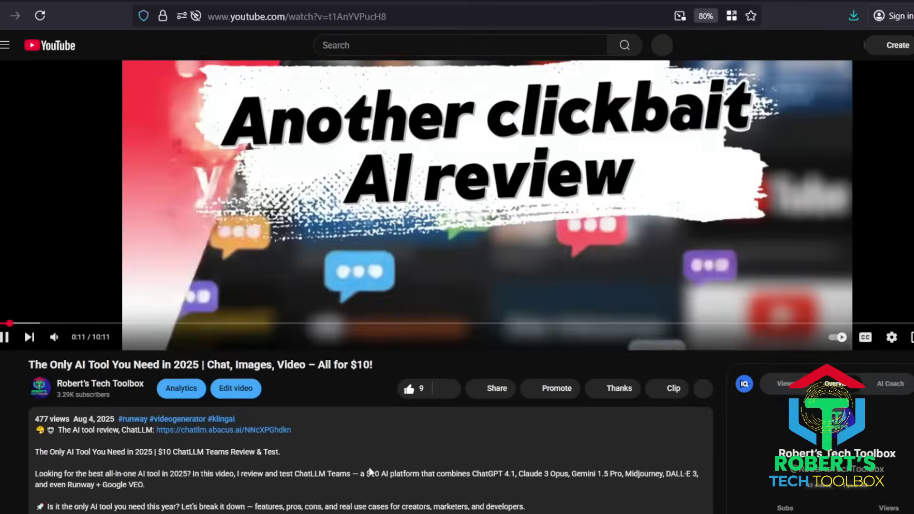
Try Veo 2 - Quality and Veo 3 - Quality, then reselect Veo 3 - Fast.
scroll(327, 461, "down", 5)
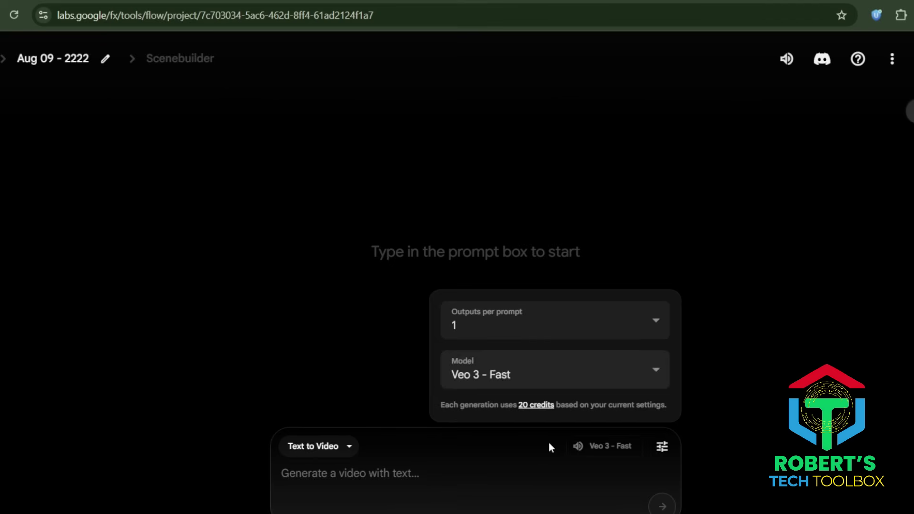
left_click(622, 445)
left_click(622, 444)
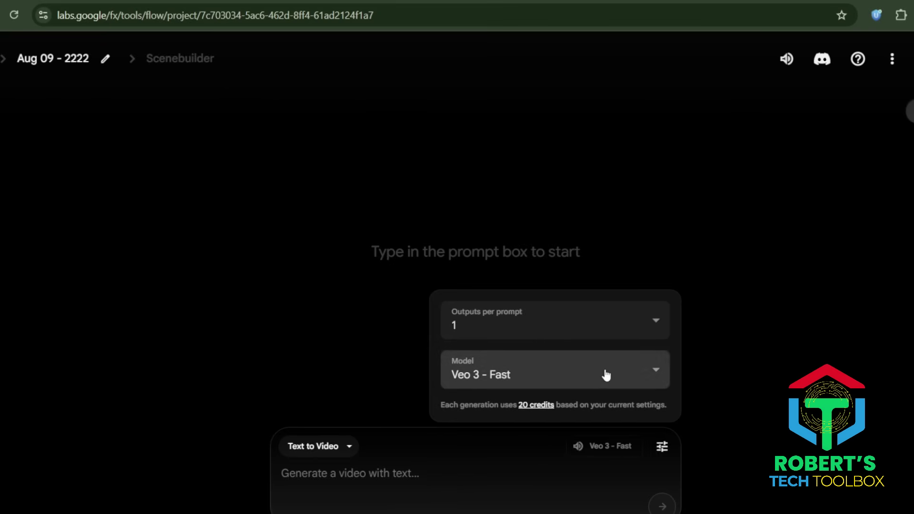
left_click(638, 378)
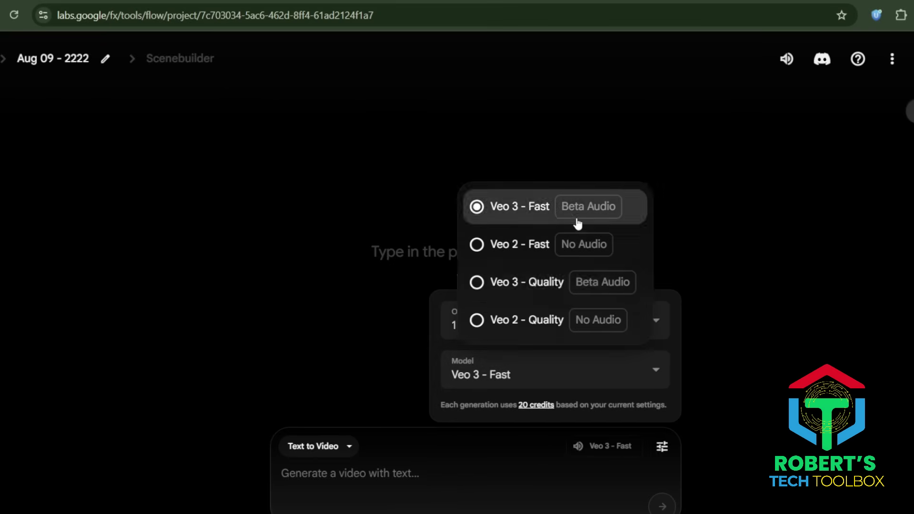
left_click(552, 333)
left_click(586, 371)
left_click(526, 282)
left_click(543, 374)
left_click(519, 206)
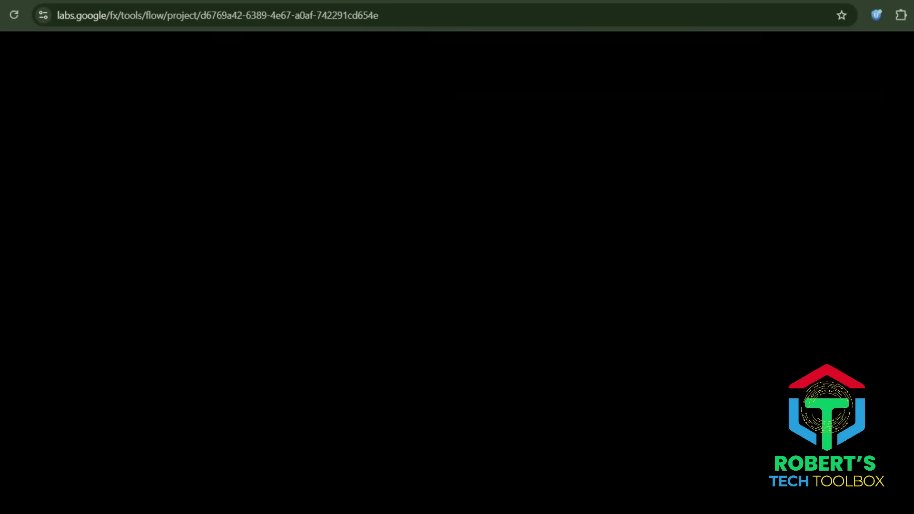
Scroll past the Pepsi video and show the Tesla clip's download size options.
scroll(390, 314, "down", 4)
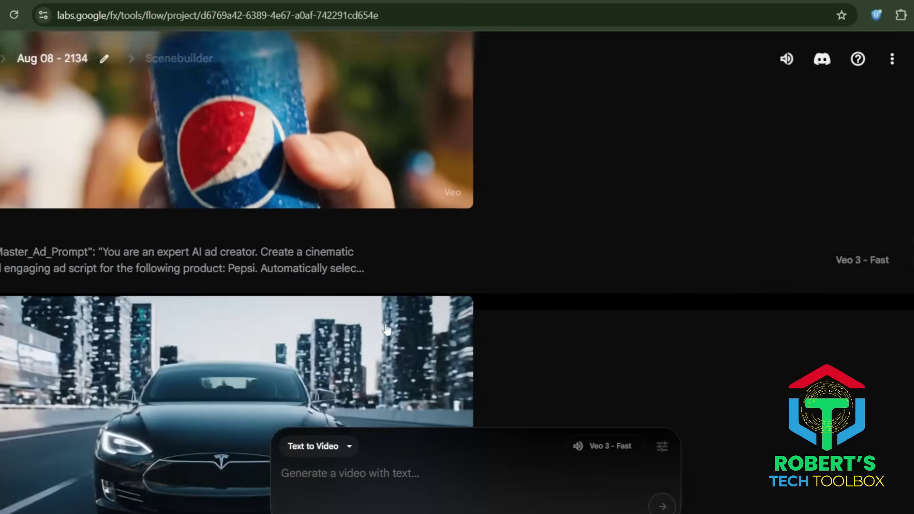
scroll(387, 328, "down", 3)
left_click(392, 153)
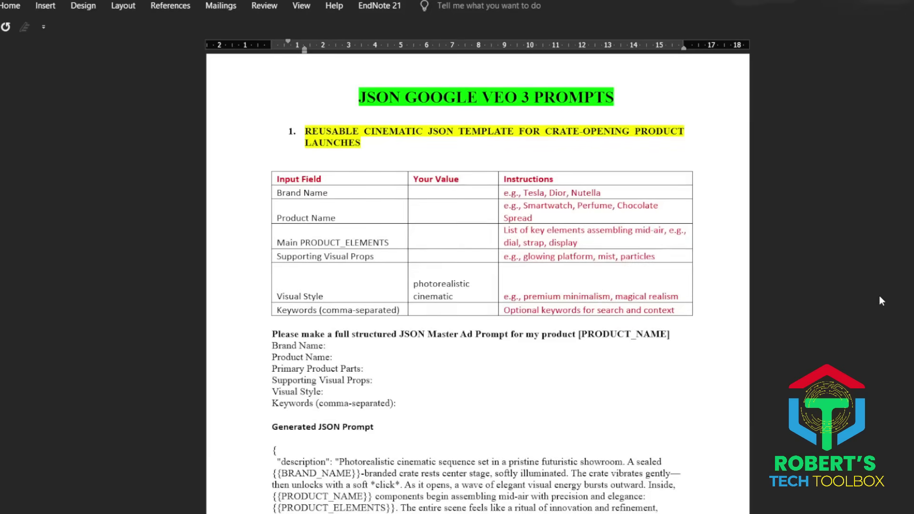
scroll(882, 300, "down", 6)
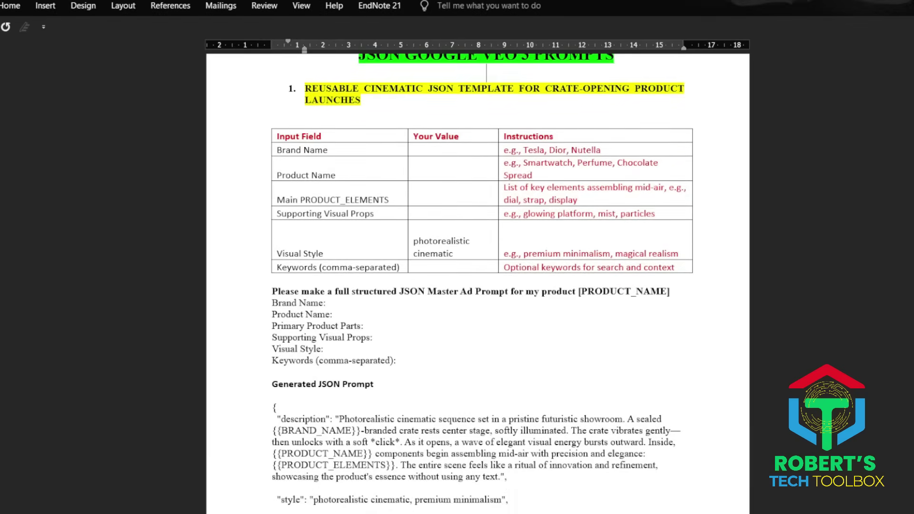
Copy the crate-reveal JSON Master Ad Prompt template from Word and paste it into ChatGPT.
scroll(478, 267, "down", 20)
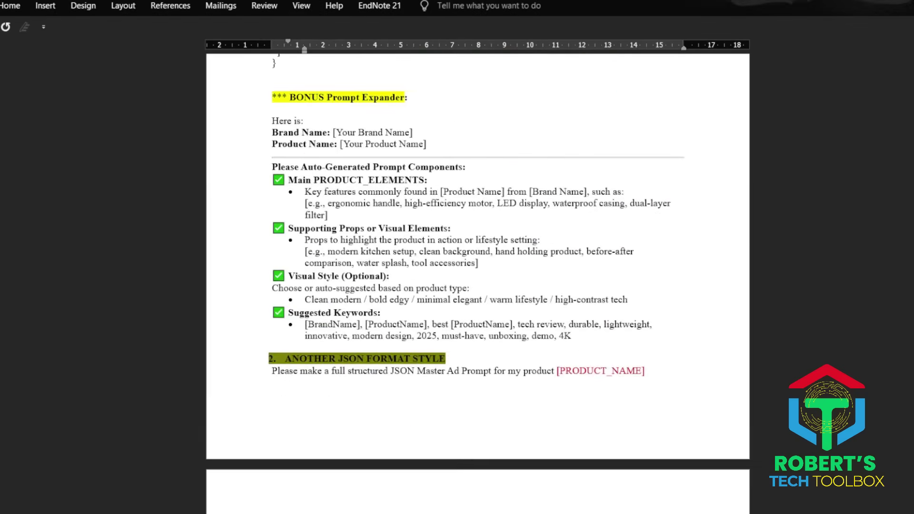
scroll(477, 267, "down", 20)
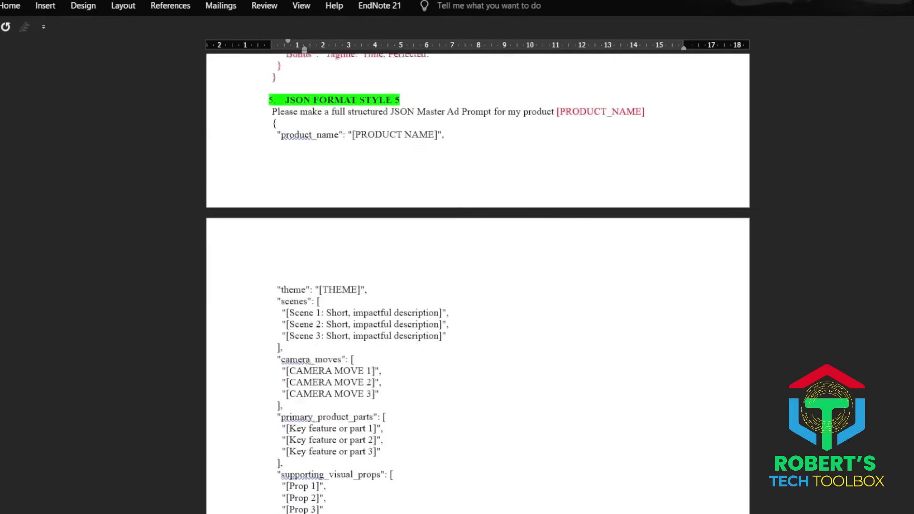
scroll(478, 266, "down", 20)
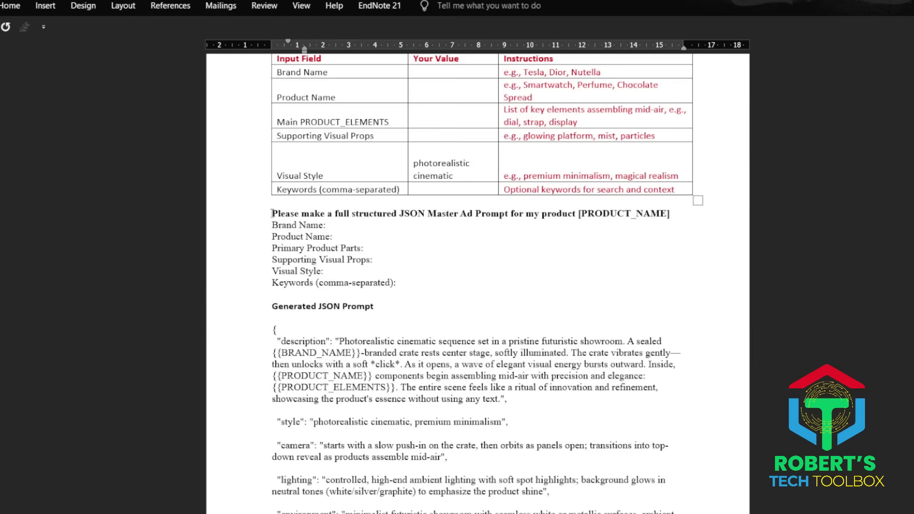
scroll(428, 276, "down", 15)
left_click_drag(417, 270, 412, 351)
scroll(466, 299, "down", 4)
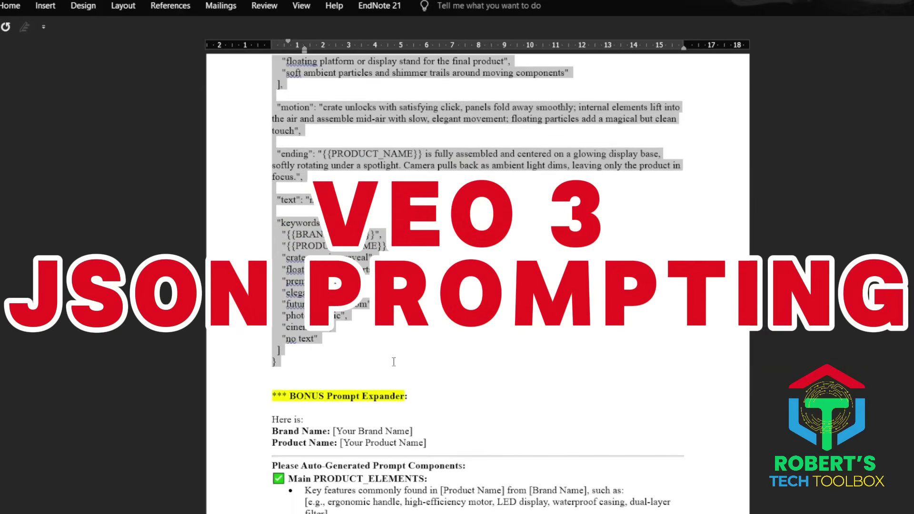
right_click(334, 244)
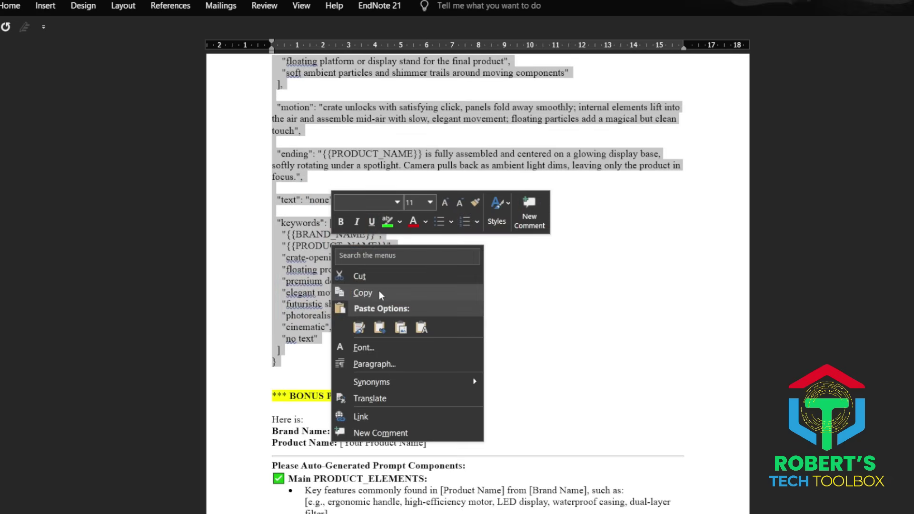
left_click(379, 293)
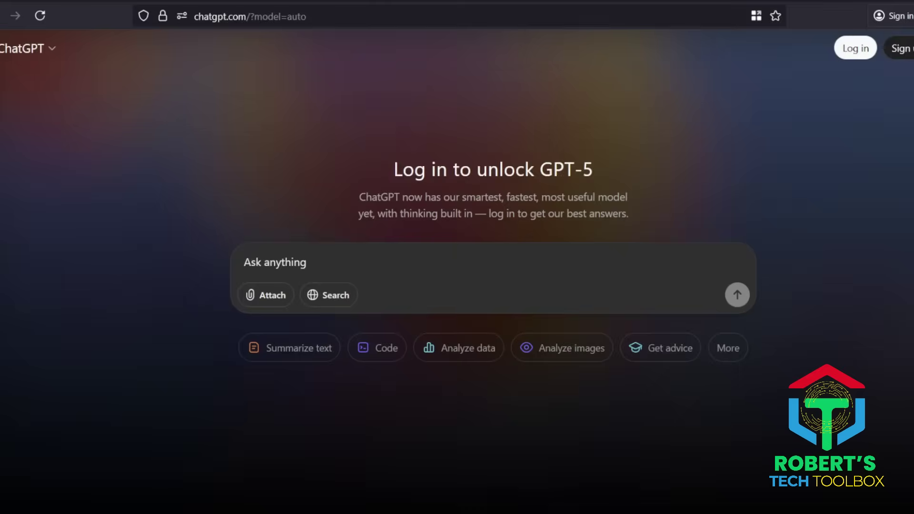
key("ctrl+v")
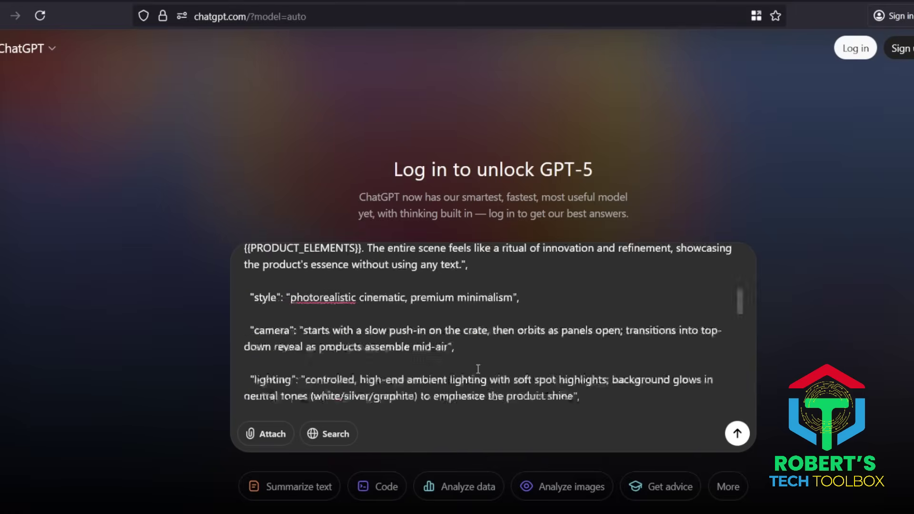
scroll(478, 369, "up", 10)
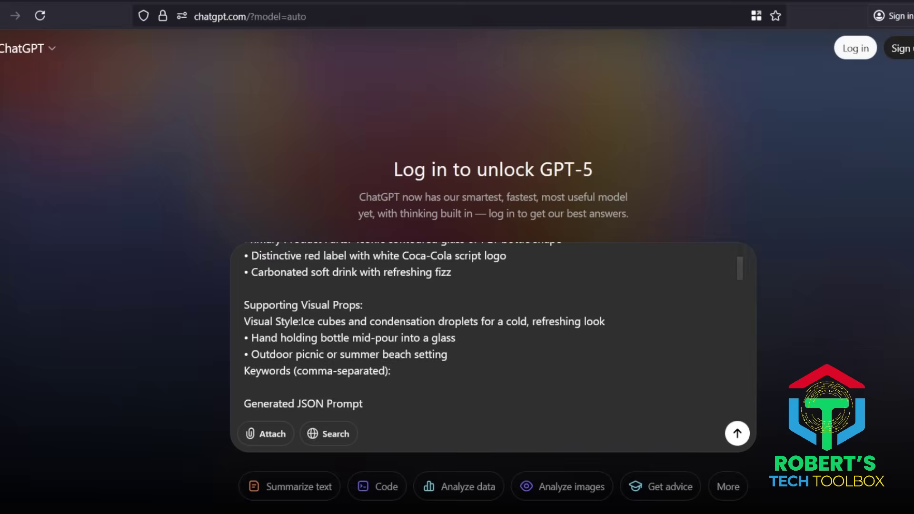
Send the prompt with Coca-Cola as brand and Coca-Cola bottles as product.
key("Return")
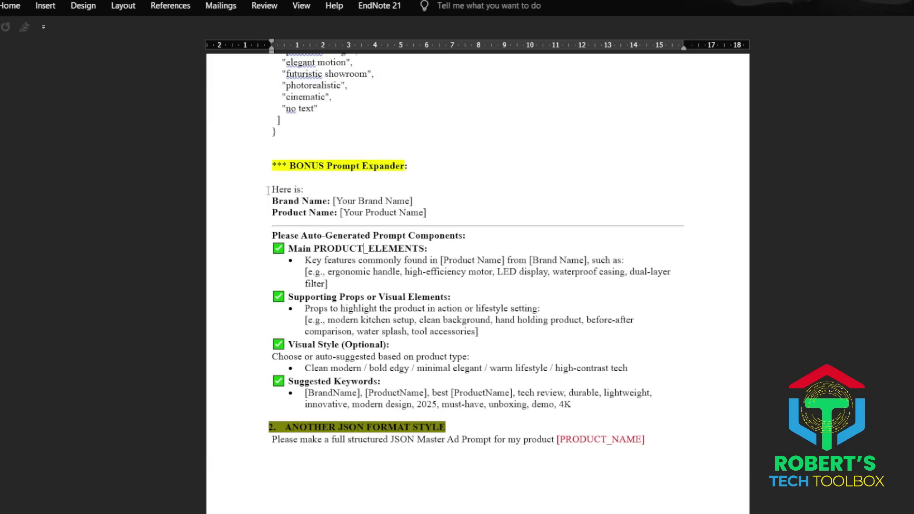
Select the Bonus Prompt Expander text in Word.
left_click_drag(270, 189, 521, 415)
Copy the Bonus Prompt Expander from Word and paste it into ChatGPT.
right_click(360, 291)
left_click(406, 339)
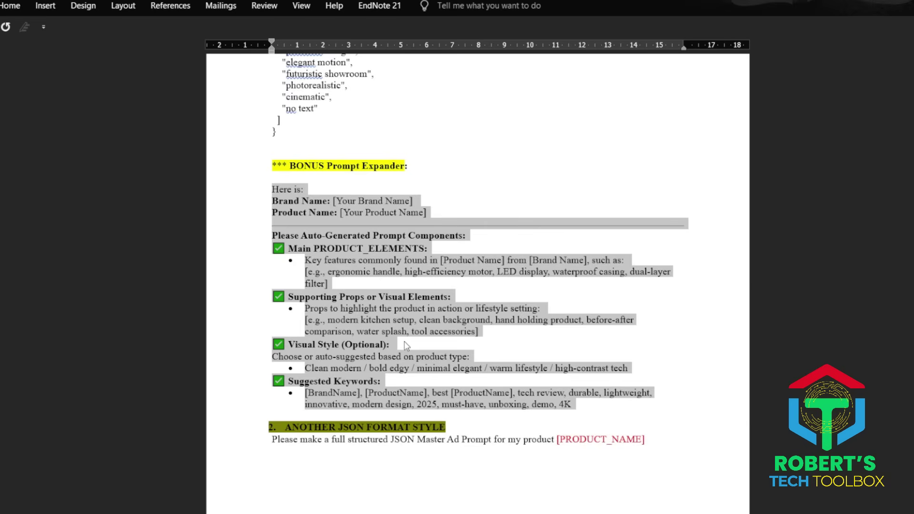
key("ctrl+v")
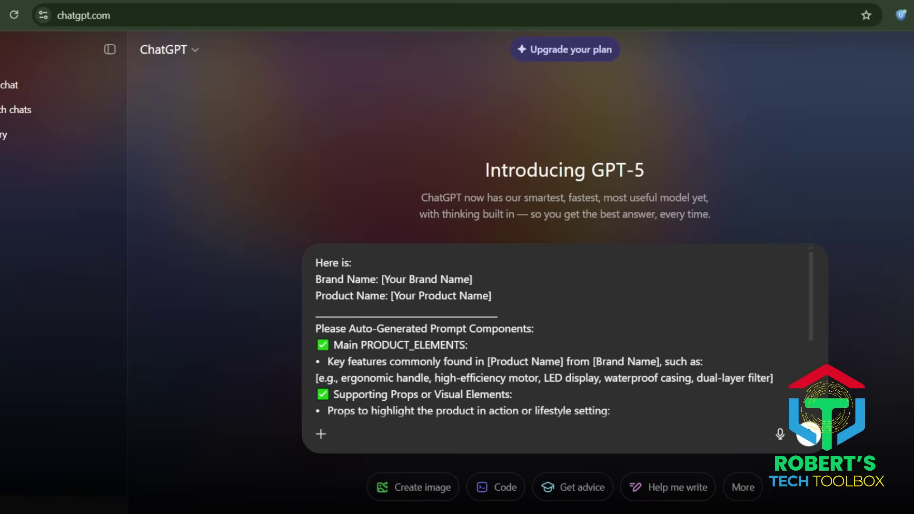
Replace the brand and product placeholders with 'Coca-Cola' and 'coca-cola', then send.
left_click_drag(382, 279, 503, 282)
type("Coca-Cola")
left_click_drag(391, 296, 569, 296)
type("coca-cola")
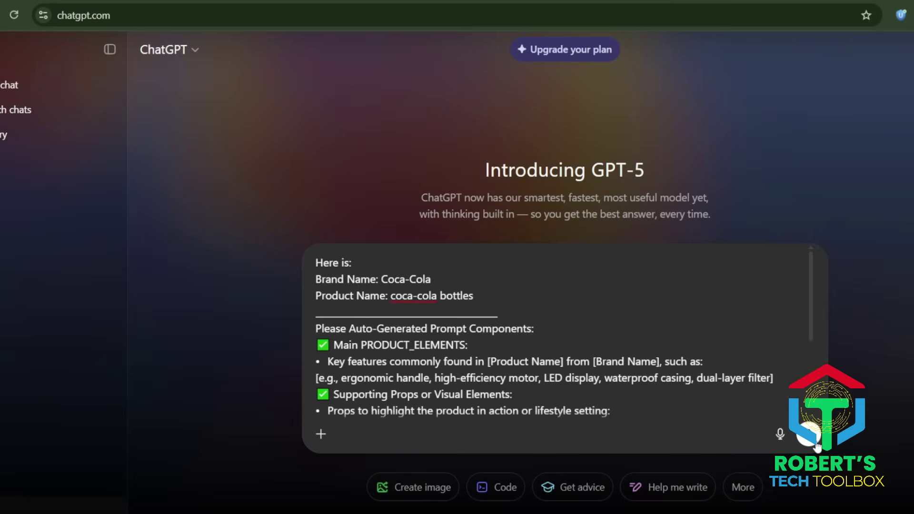
left_click(816, 445)
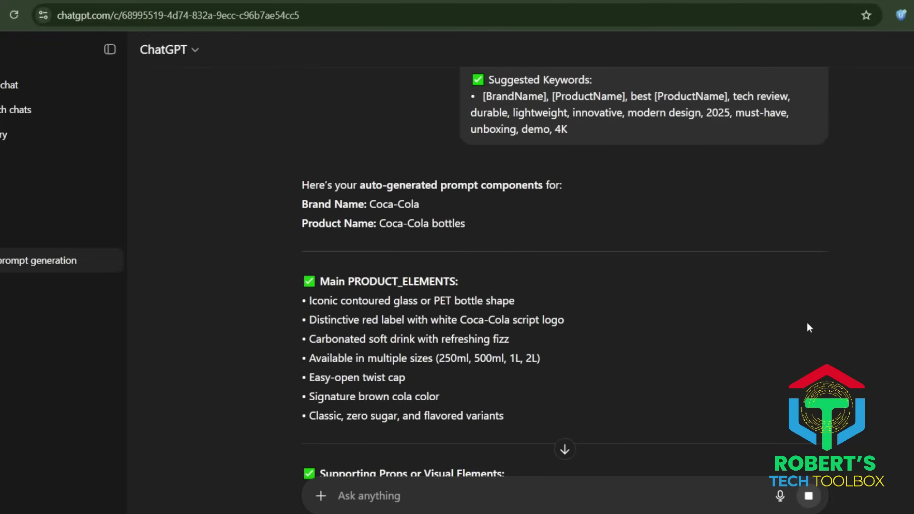
Copy the JSON master prompt template from Word and paste it into ChatGPT.
scroll(807, 327, "down", 1)
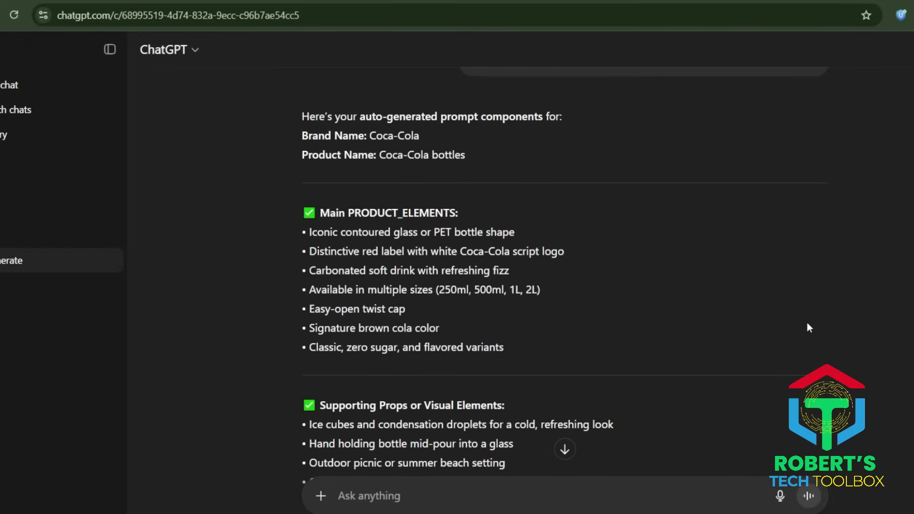
scroll(809, 328, "down", 6)
scroll(807, 327, "down", 1)
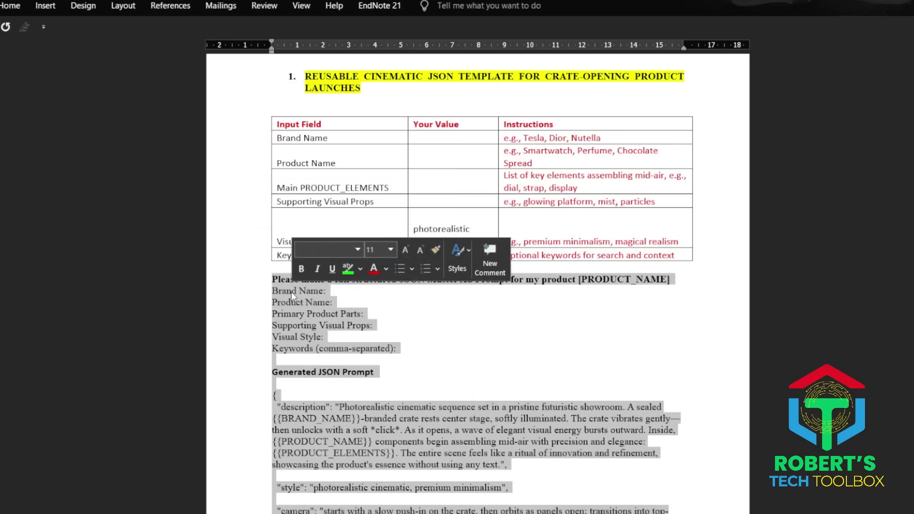
right_click(292, 292)
left_click(324, 339)
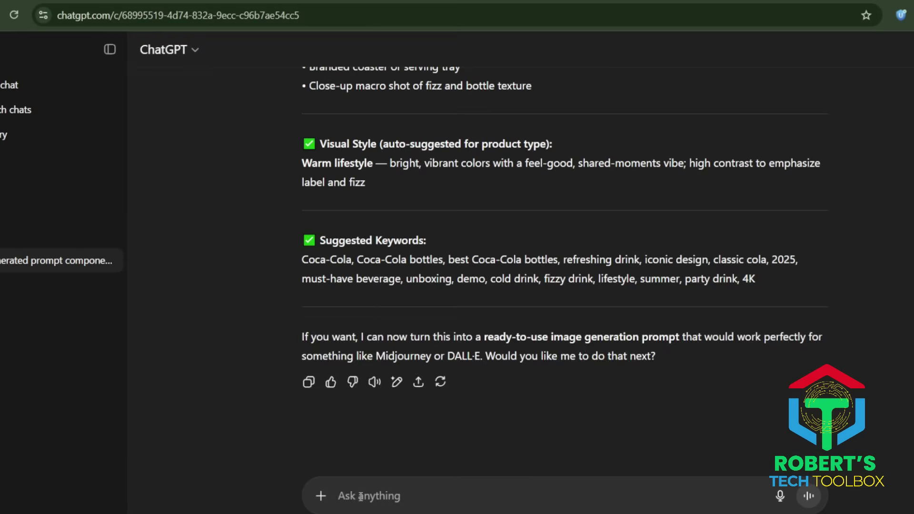
key("ctrl+v")
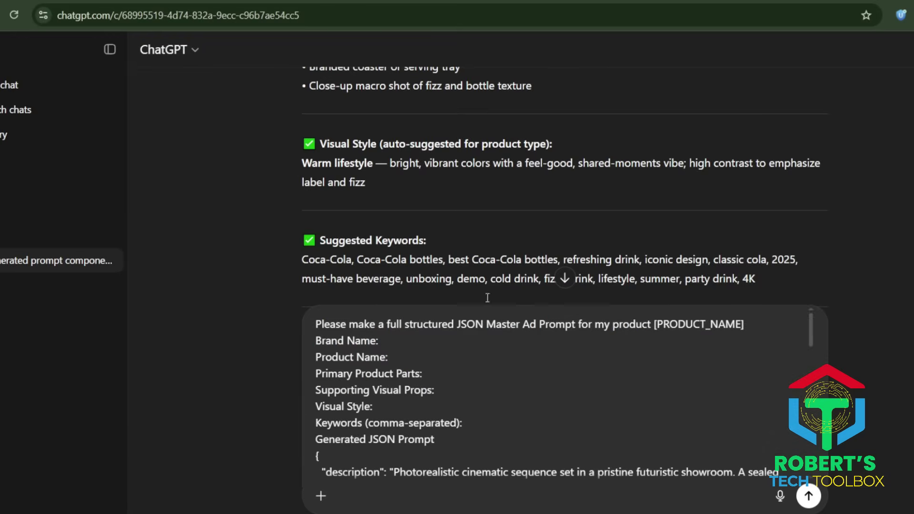
Copy the generated Coca-Cola prompt components from ChatGPT's reply.
scroll(488, 298, "up", 10)
left_click_drag(302, 143, 749, 222)
scroll(464, 198, "down", 10)
scroll(462, 199, "down", 2)
right_click(590, 197)
left_click(621, 213)
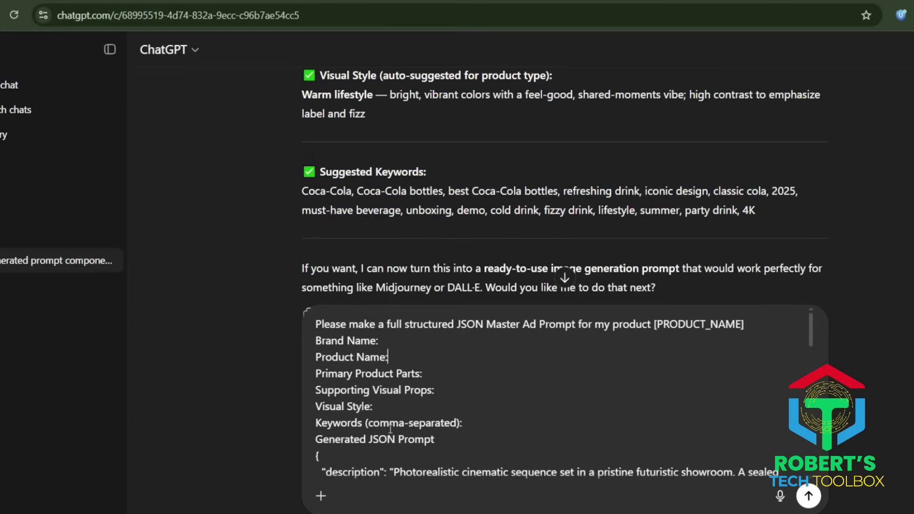
Replace the template's Brand Name to Keywords lines with the components and send it.
left_click_drag(466, 424, 310, 338)
key("ctrl+v")
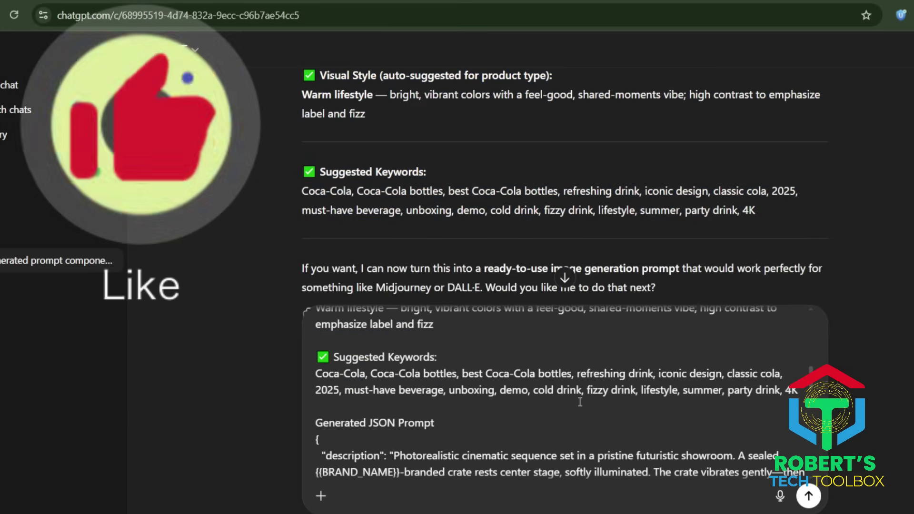
key("Return")
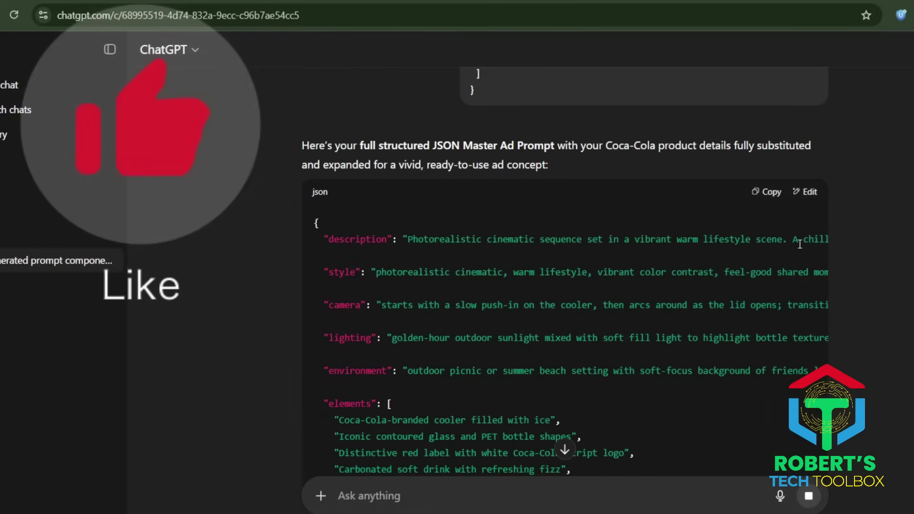
scroll(790, 246, "down", 12)
scroll(784, 258, "up", 5)
scroll(785, 255, "up", 9)
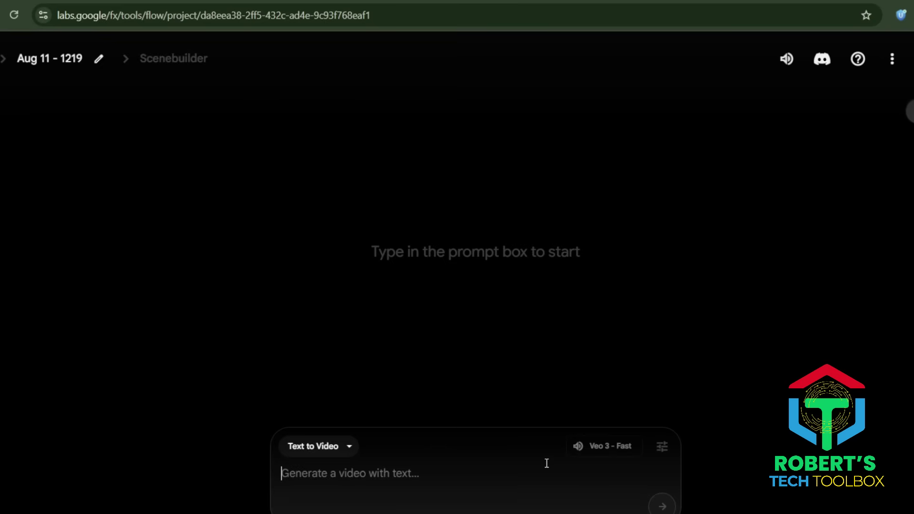
Confirm Text to Video with Veo 3 - Fast and one output, then submit the Coca-Cola prompt.
left_click(323, 449)
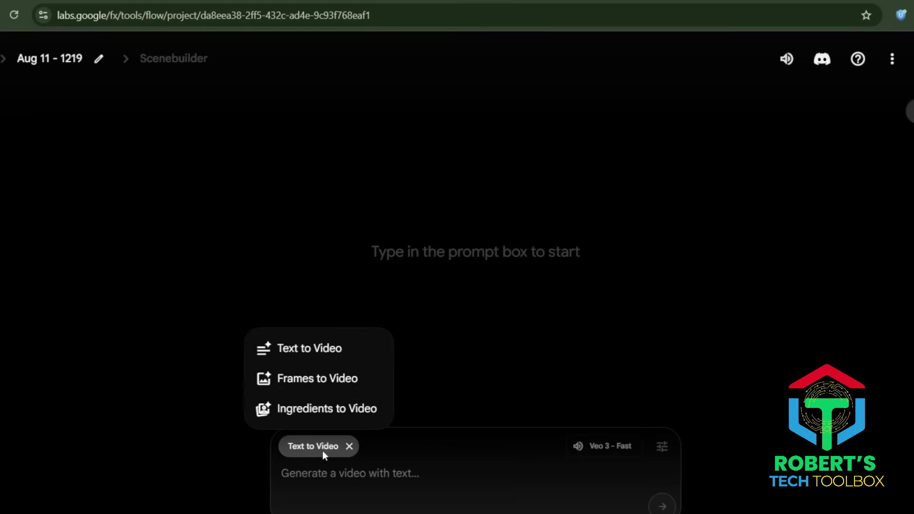
left_click(322, 450)
left_click(620, 447)
left_click(527, 376)
left_click(527, 376)
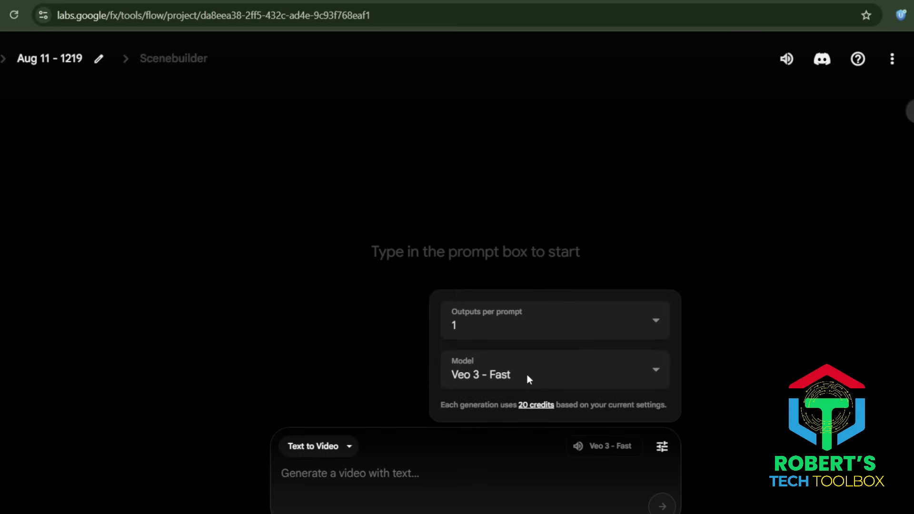
left_click(599, 320)
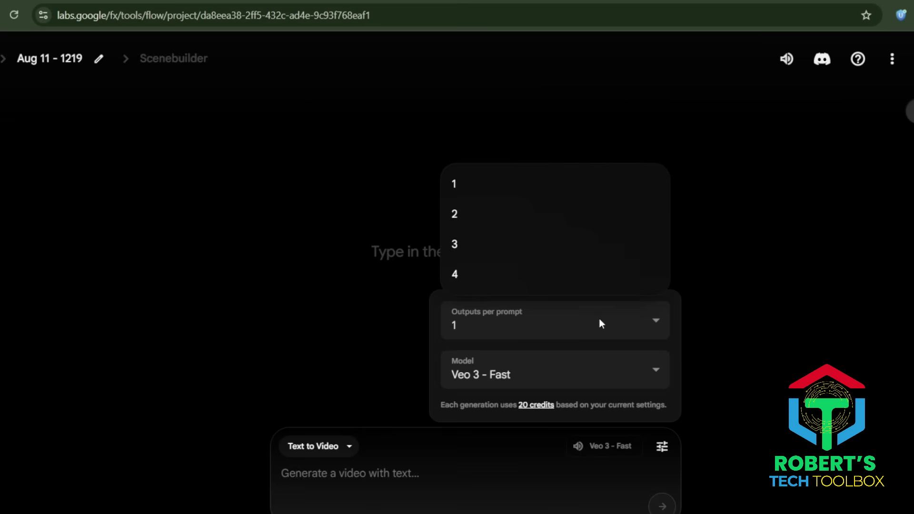
left_click(599, 323)
left_click(378, 478)
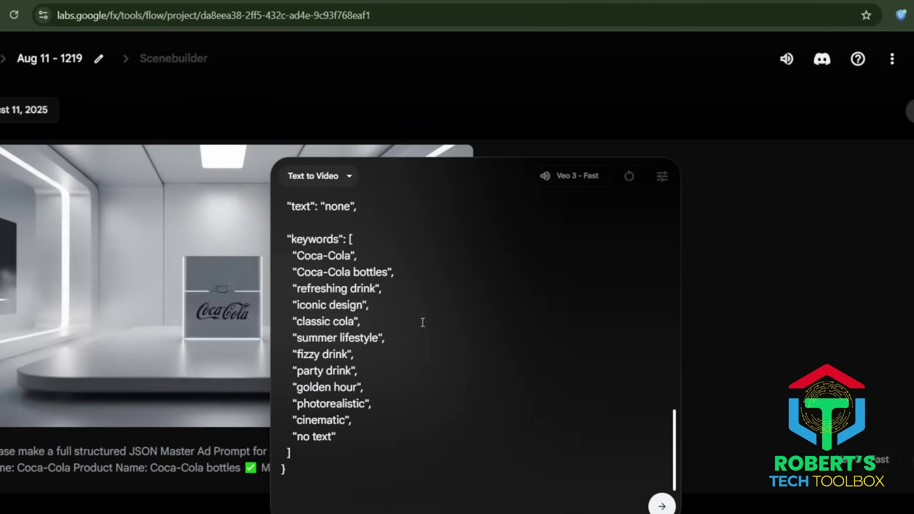
left_click(662, 507)
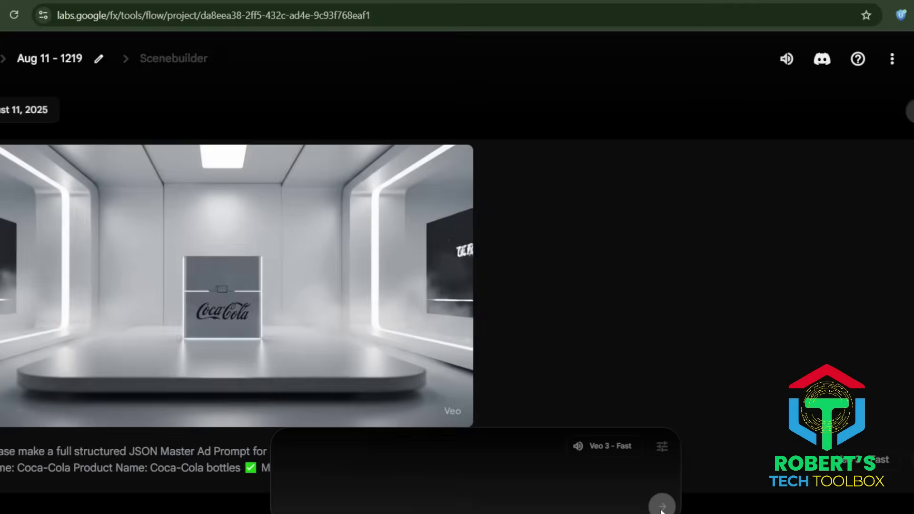